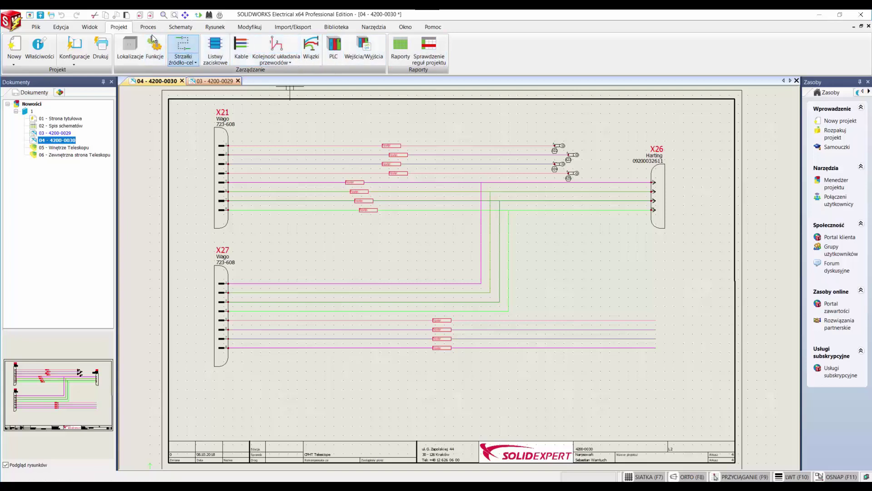
- Open the shape properties of the project's 'dynamic connector WITH pins imperial' configuration
click(78, 62)
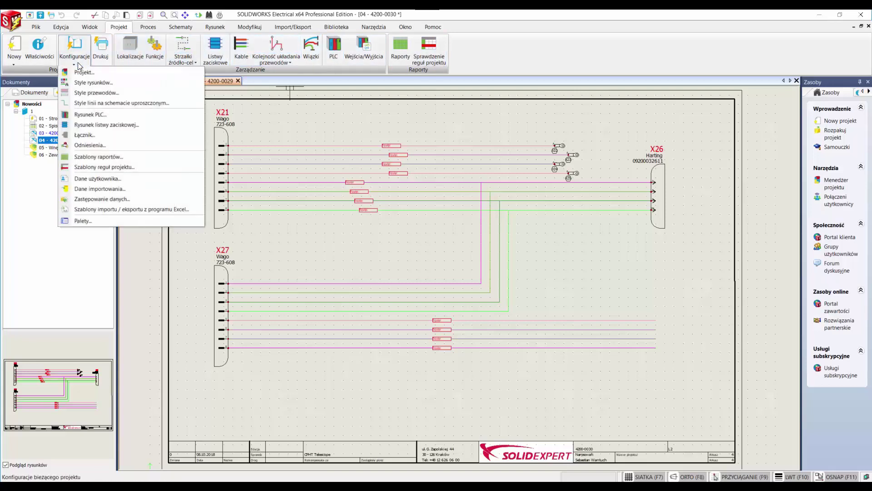
click(97, 138)
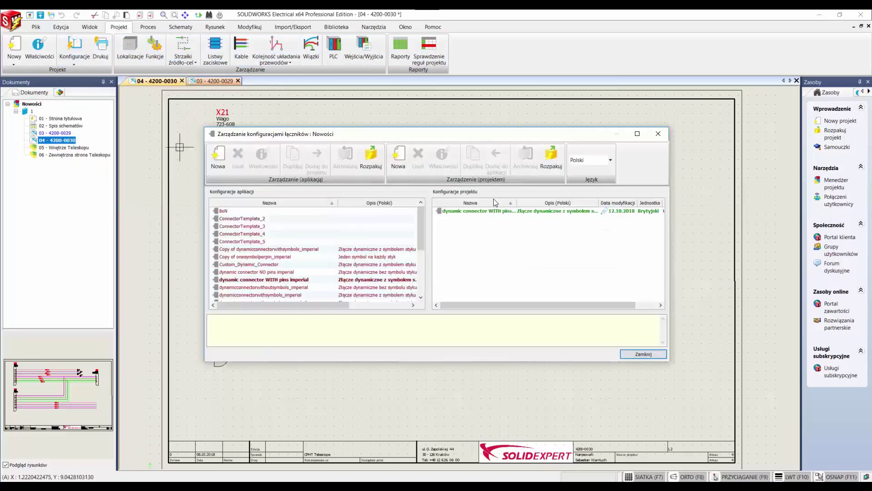
click(494, 210)
click(440, 157)
click(302, 123)
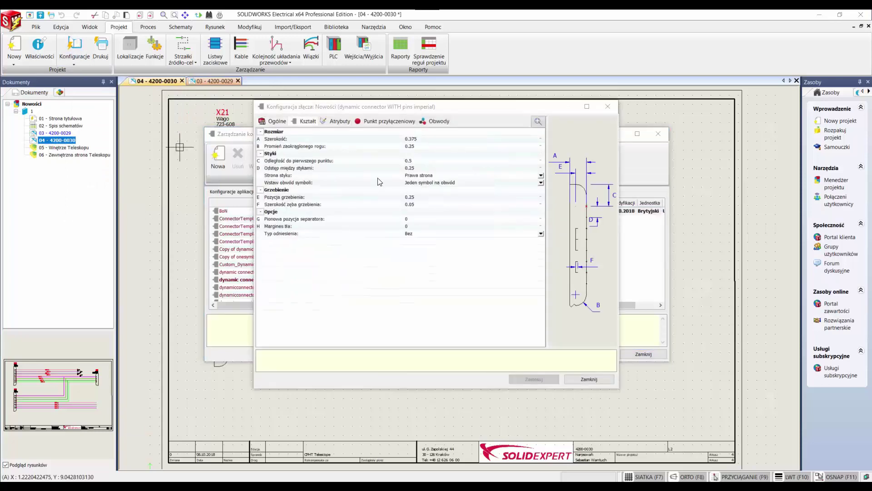
- Set corner radius 0,1, first-point distance 0,25, contacts right and left, background margin 0,1, and apply
text(0,1)
key(Return)
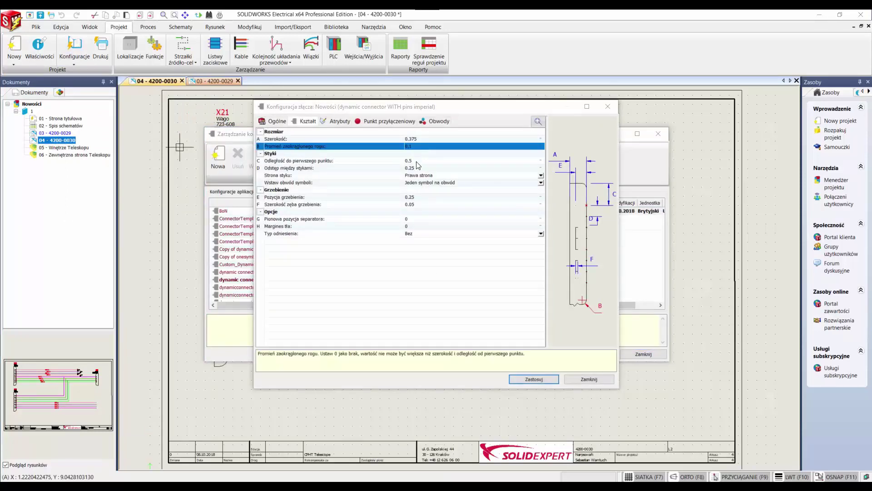
click(418, 162)
text(0,25)
key(Return)
click(423, 174)
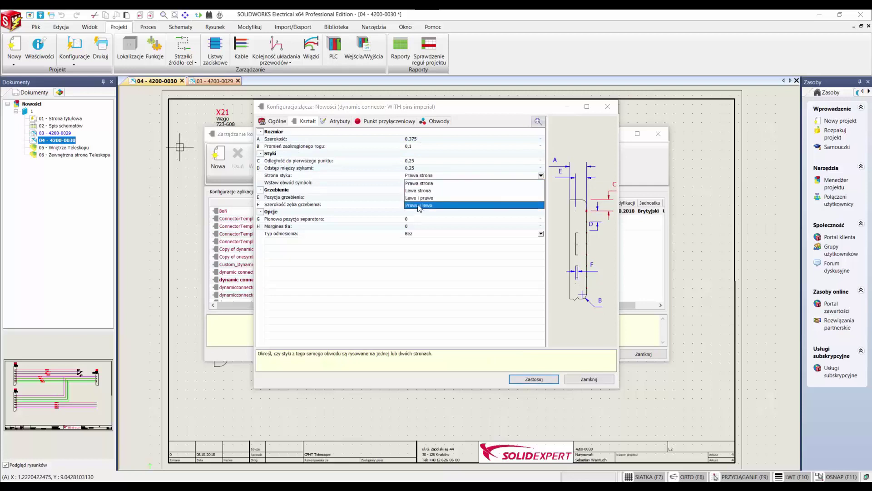
click(446, 205)
click(415, 227)
text(0,1)
key(Return)
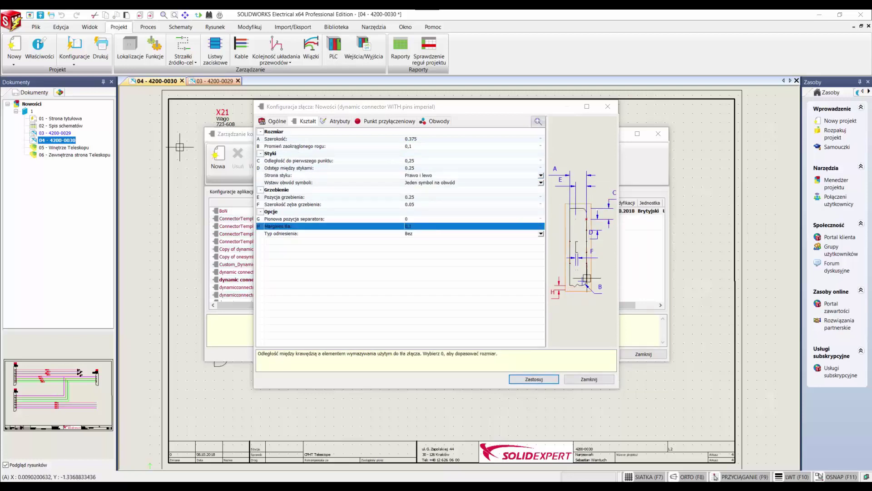
click(534, 379)
click(589, 379)
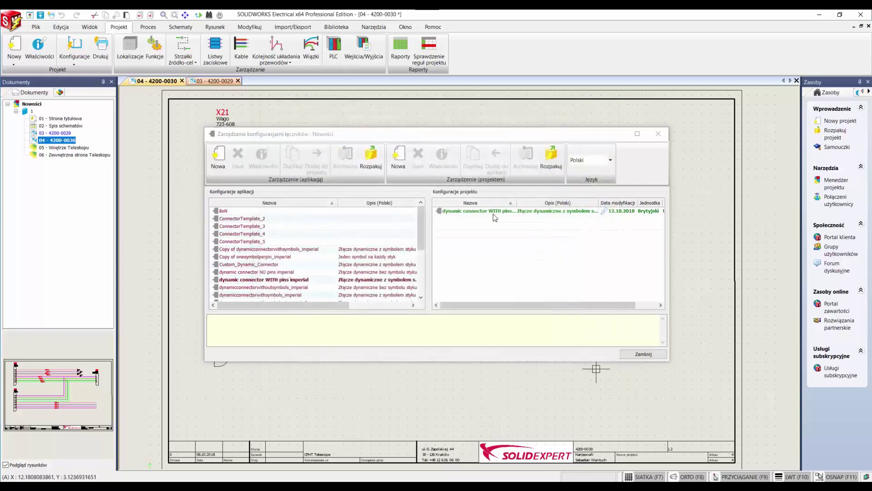
click(637, 352)
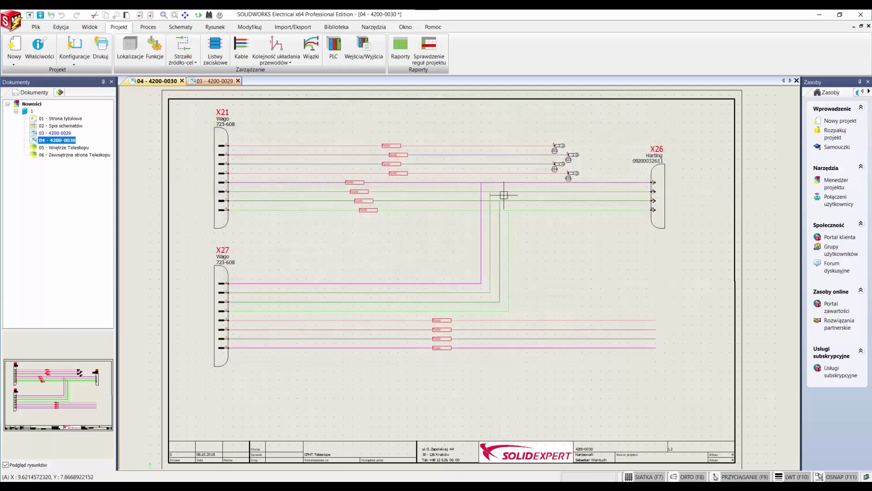
- Create a new connector using the Wago 232-868/047-000 manufacturer part
click(181, 27)
click(210, 50)
click(442, 226)
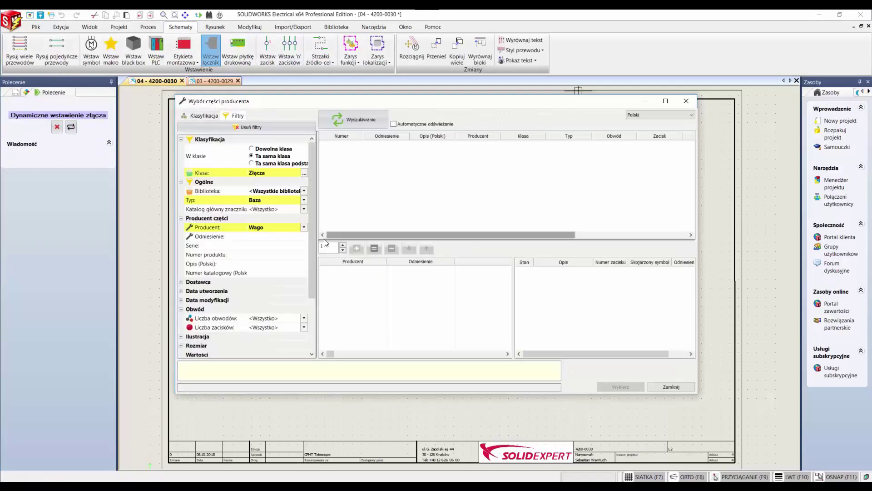
click(393, 152)
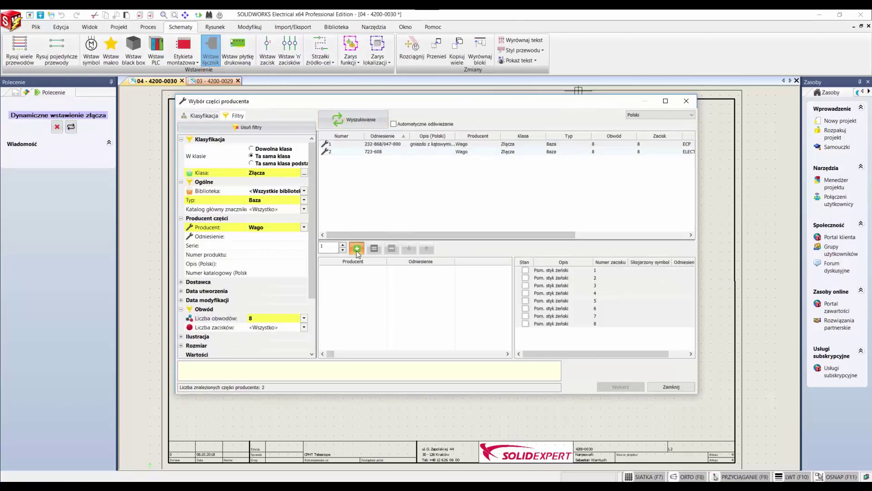
click(356, 248)
click(620, 387)
click(589, 383)
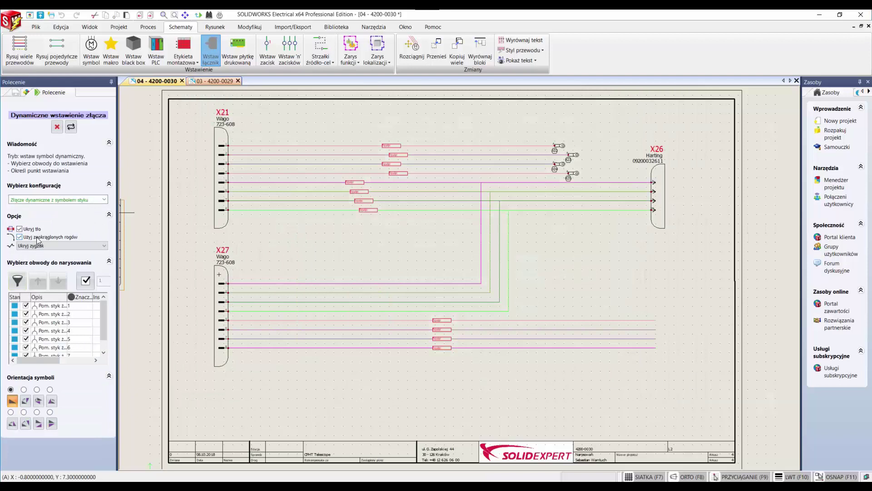
- Show background and automatic zigzags, then place X28 contacts 1–4 at the lower X27 wire ends
click(30, 230)
click(43, 247)
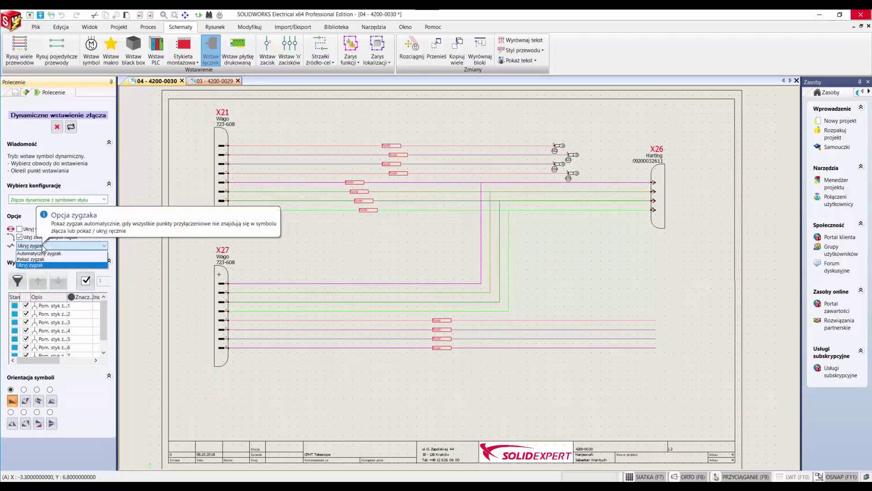
click(48, 254)
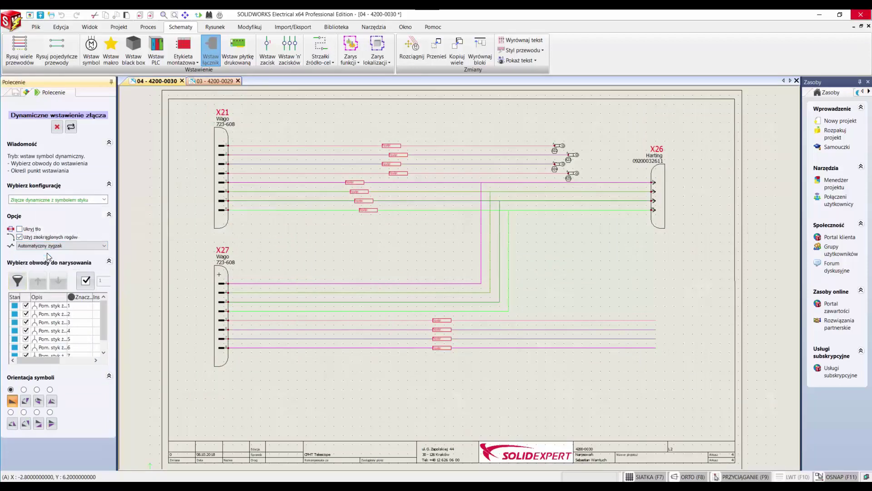
click(39, 424)
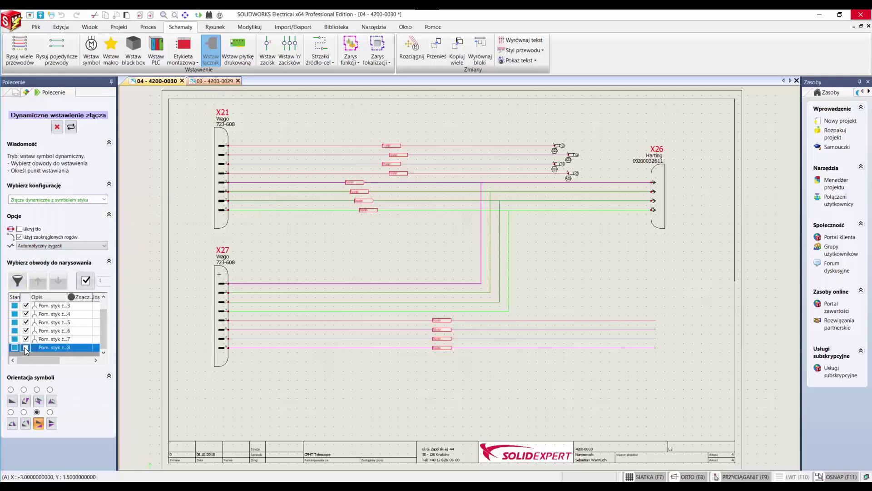
click(26, 347)
click(26, 339)
click(26, 322)
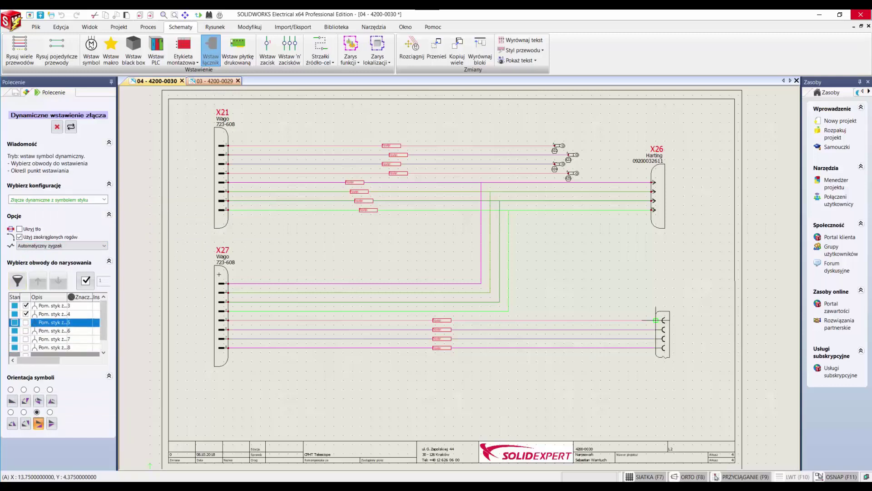
click(656, 320)
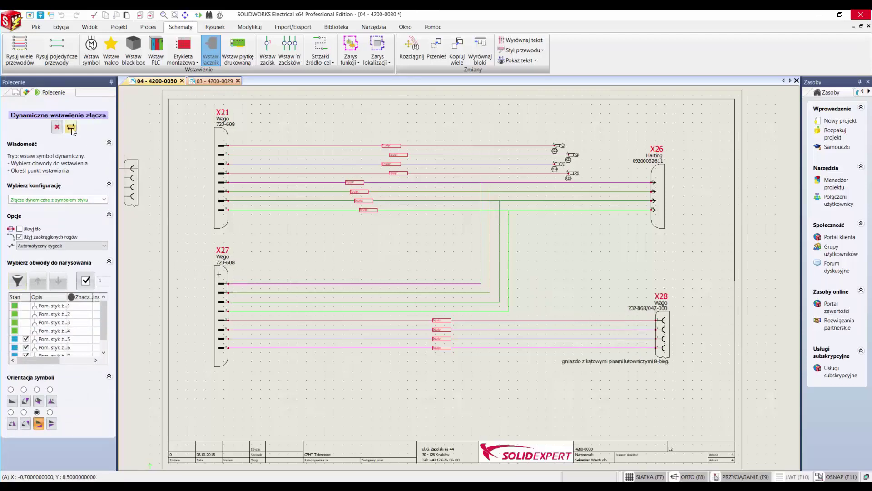
click(57, 126)
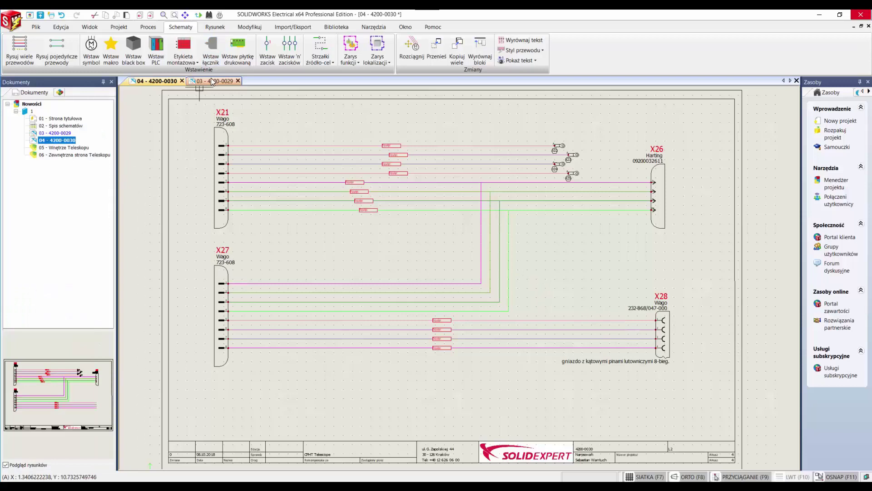
- Place X28's remaining four contacts on the bottom wires of sheet 03 - 4200-0029
click(211, 80)
click(210, 50)
click(373, 241)
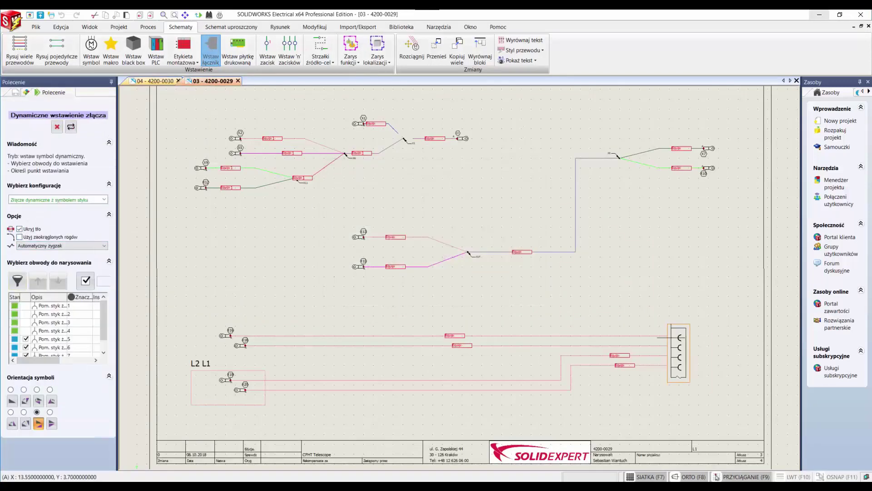
click(667, 335)
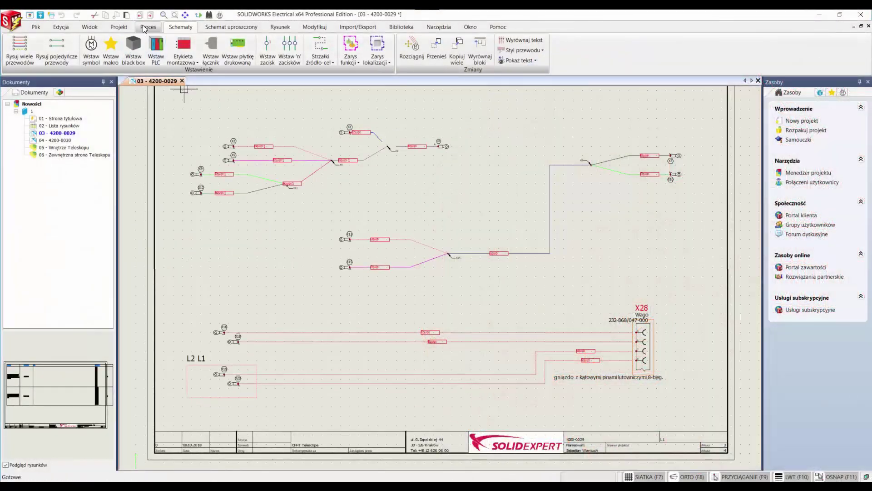
- Open the project report manager and review the report template layout settings
click(124, 28)
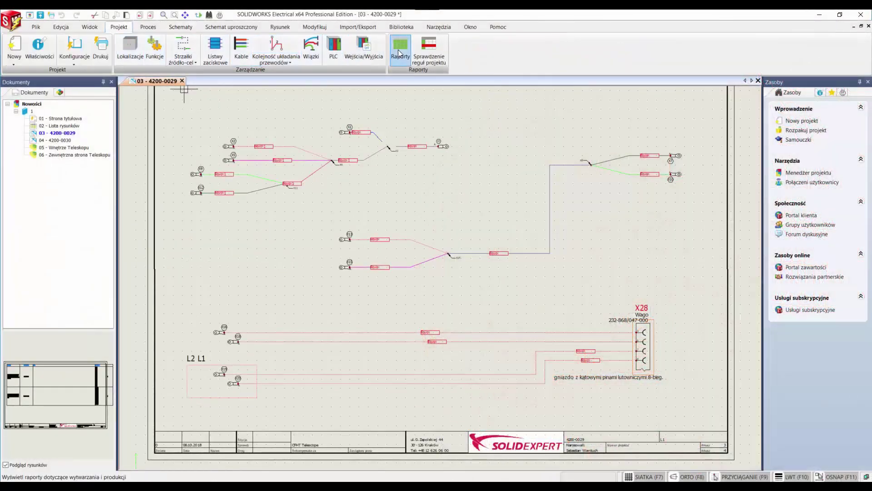
click(400, 50)
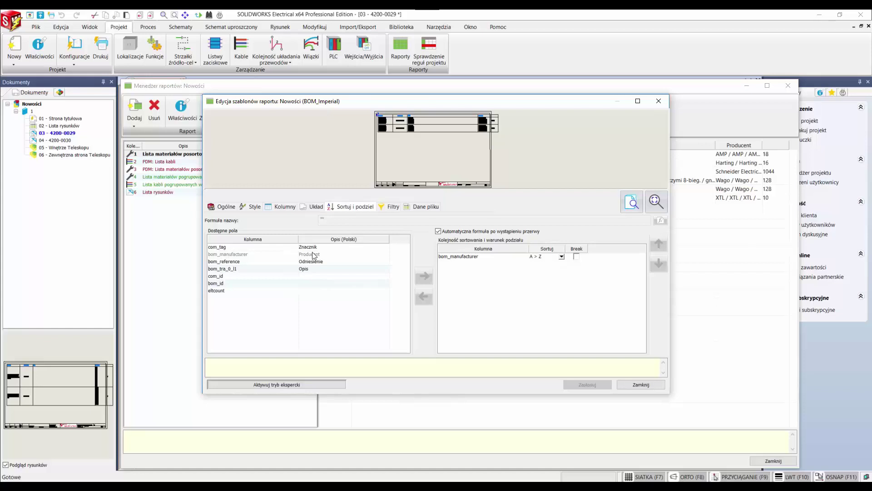
click(310, 209)
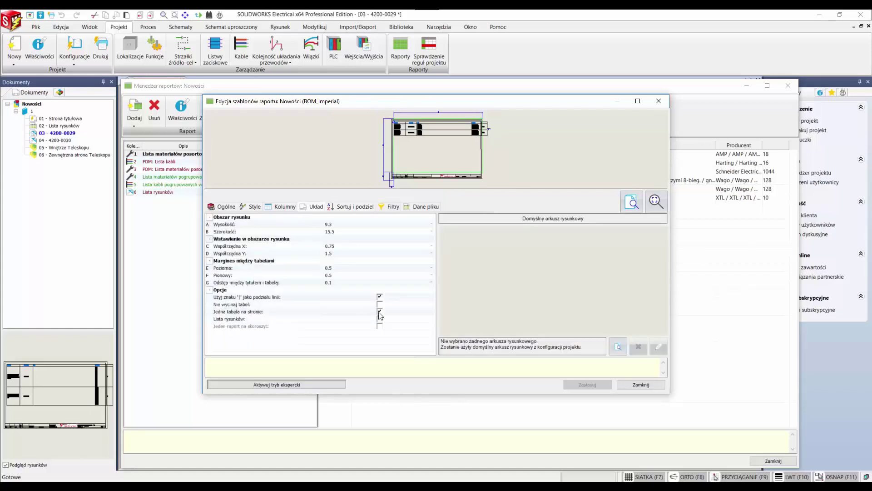
click(650, 388)
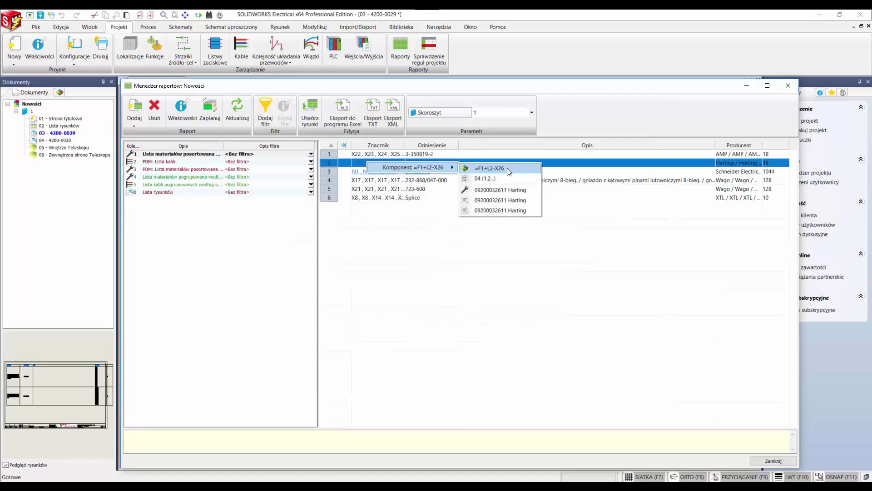
click(369, 176)
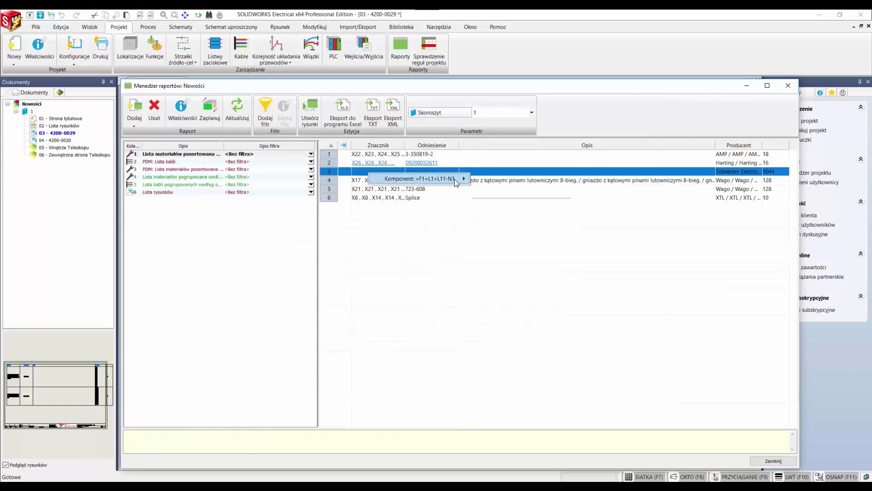
click(454, 179)
- Generate the report drawings, adding bill-of-materials sheets 07–11, and close the report manager
click(313, 111)
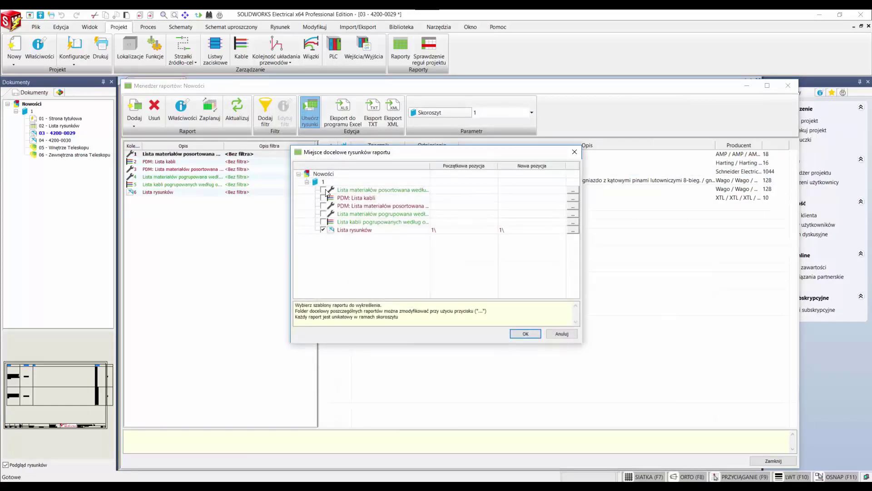
click(527, 335)
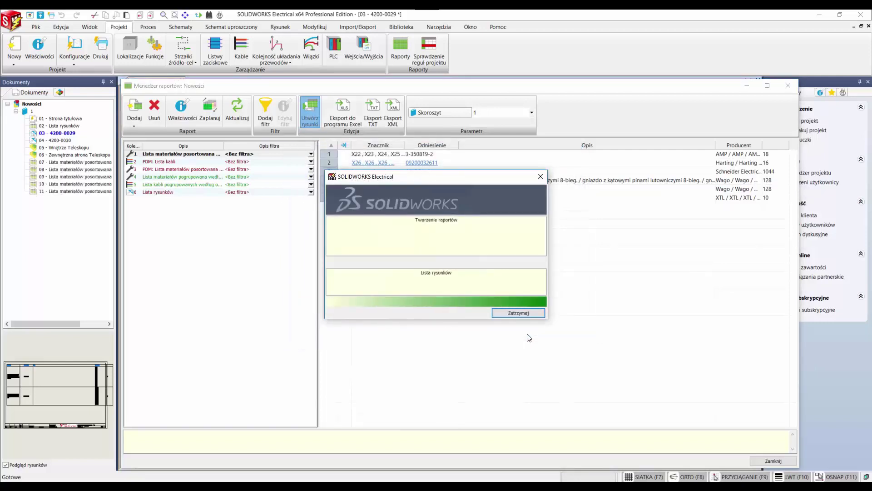
click(554, 351)
click(764, 459)
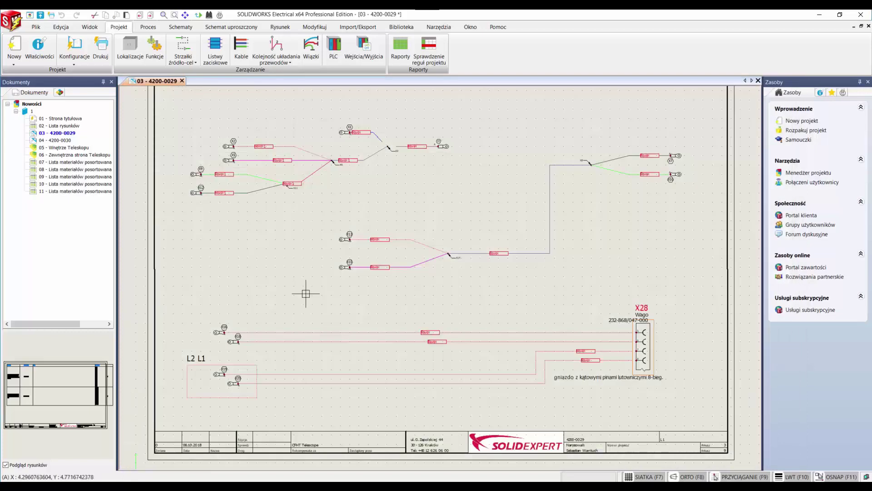
double_click(47, 162)
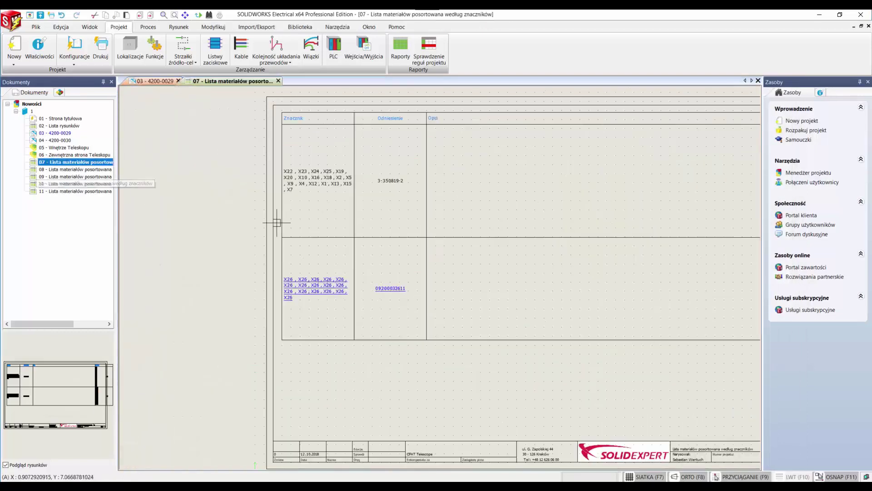
click(385, 288)
click(531, 296)
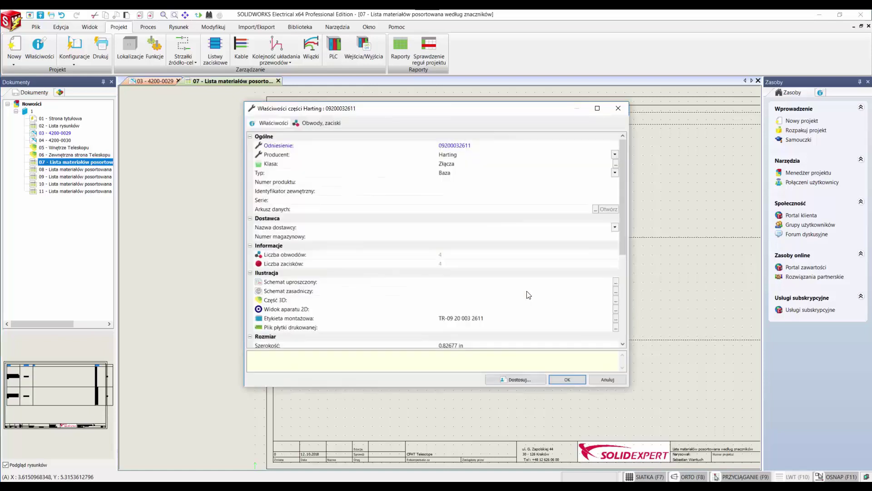
click(567, 380)
click(288, 299)
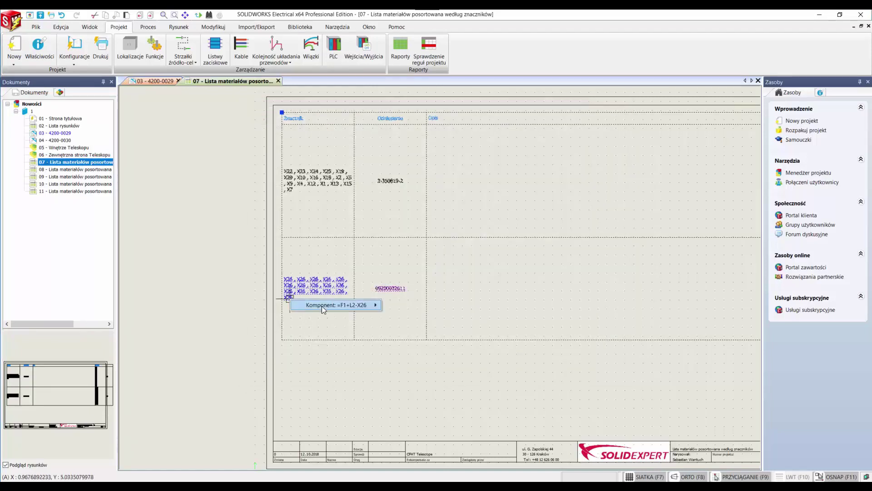
mouse_move(337, 304)
click(410, 315)
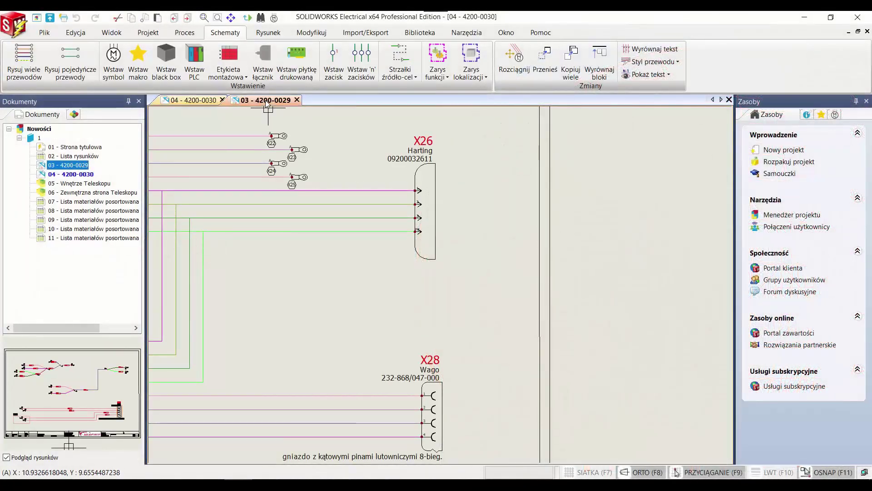
- Show the wire ordering on sheet 03 and inspect potential 1's connection points, including X6:2
click(267, 101)
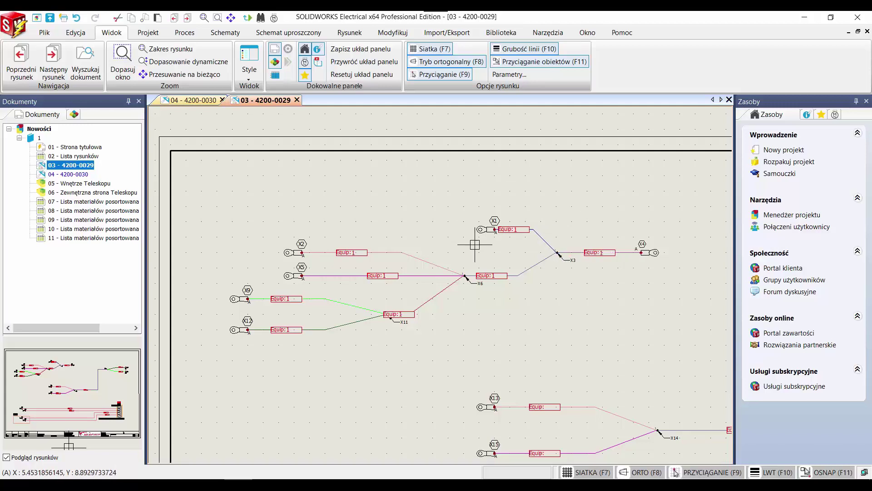
right_click(538, 238)
mouse_move(609, 333)
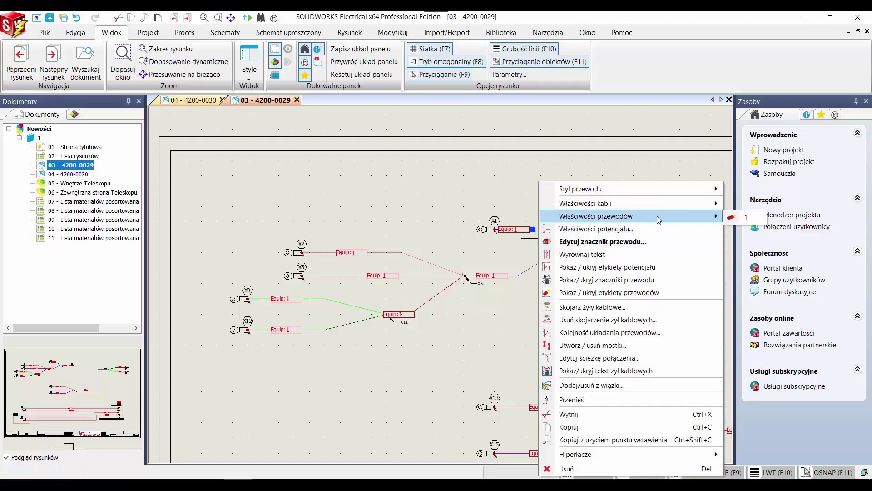
click(606, 334)
click(429, 118)
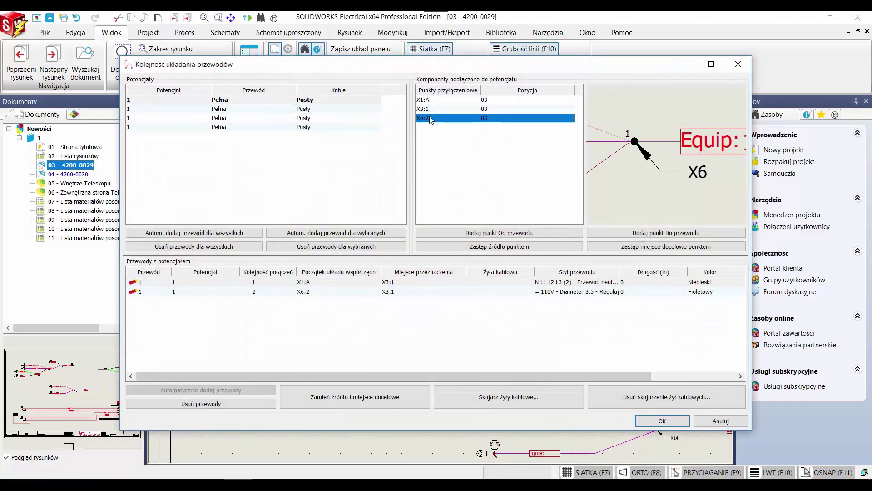
click(325, 110)
click(313, 127)
- Add the selected upper wires and connectors on sheet 03 to harness H1
click(667, 421)
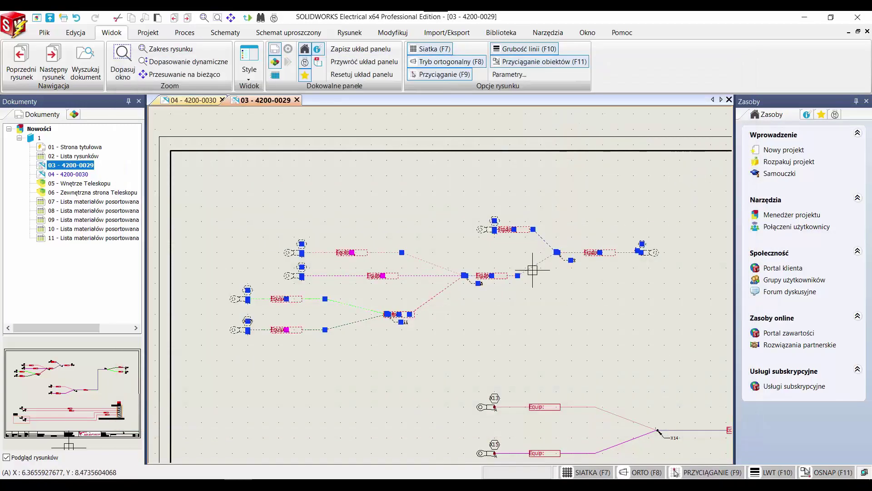
right_click(531, 267)
click(572, 289)
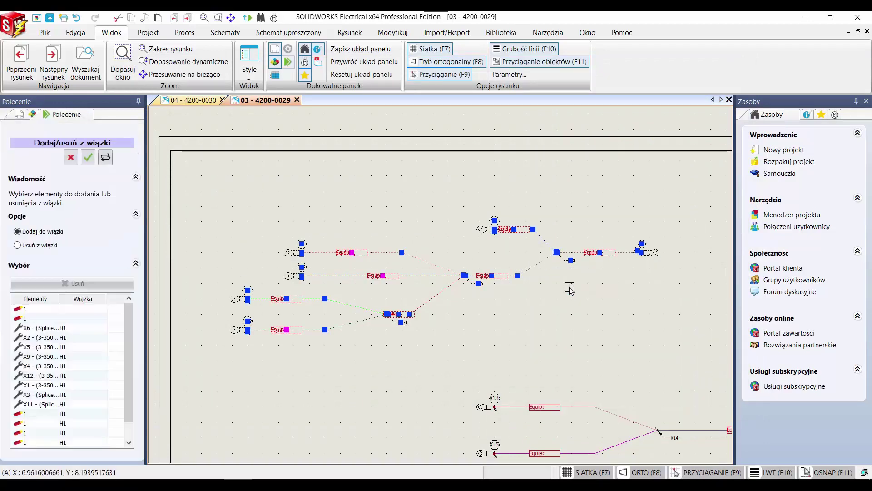
click(87, 158)
click(238, 186)
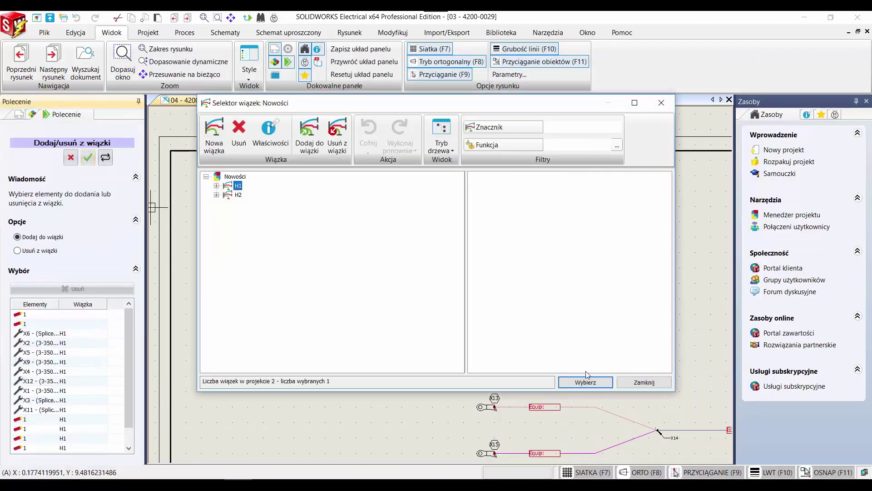
click(586, 382)
click(70, 158)
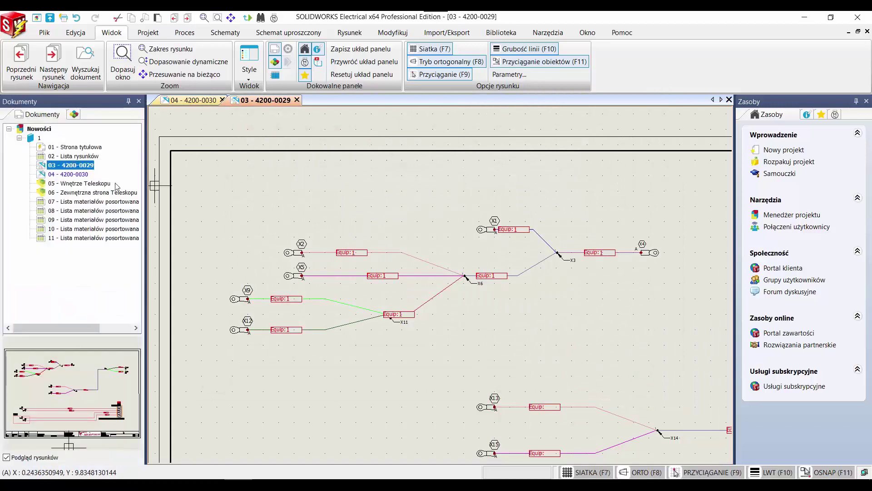
- Auto-route all harnesses in the telescope interior 3D assembly and inspect the resulting cables
click(73, 184)
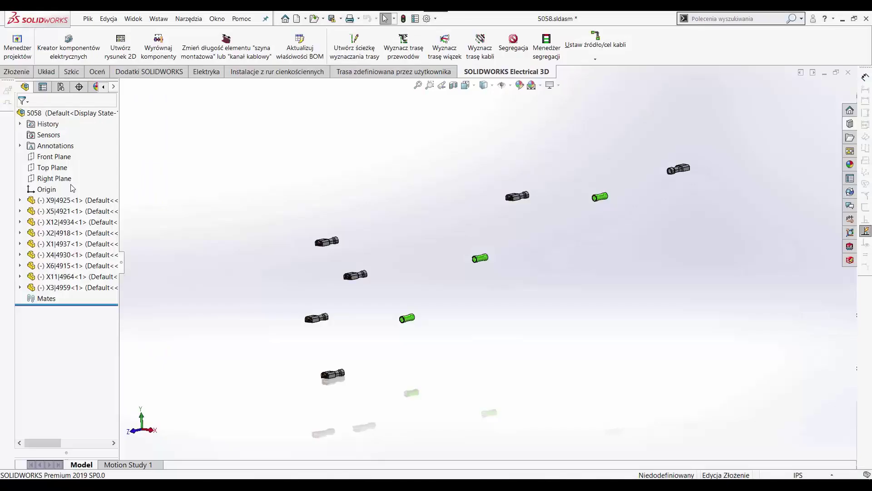
click(448, 53)
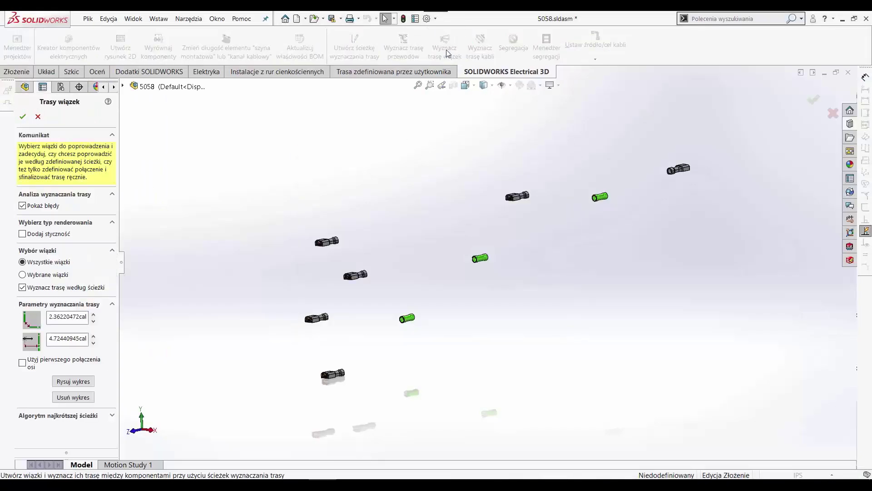
click(21, 116)
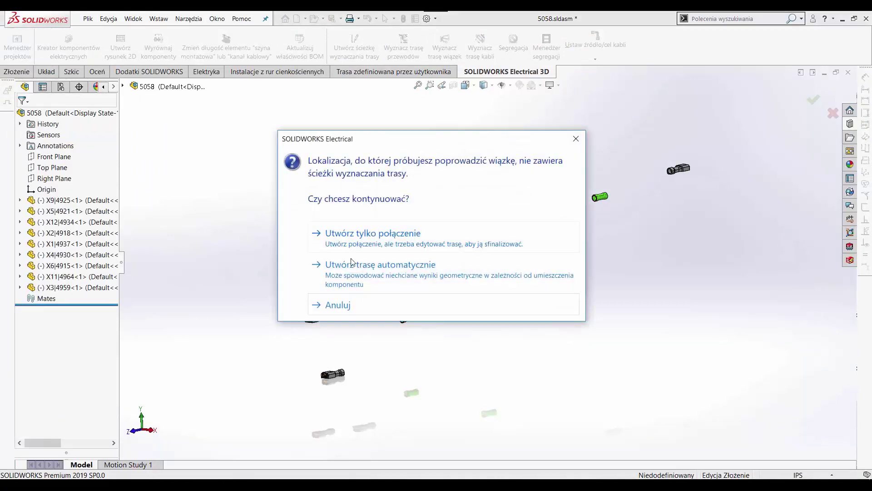
click(360, 278)
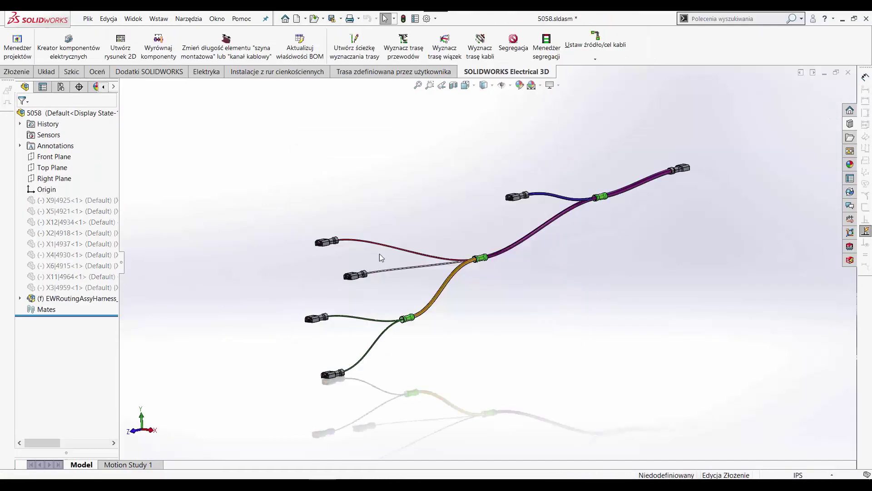
mouse_move(464, 199)
middle_down()
mouse_move(477, 195)
mouse_move(441, 189)
mouse_move(486, 149)
middle_up()
drag(484, 126, 765, 258)
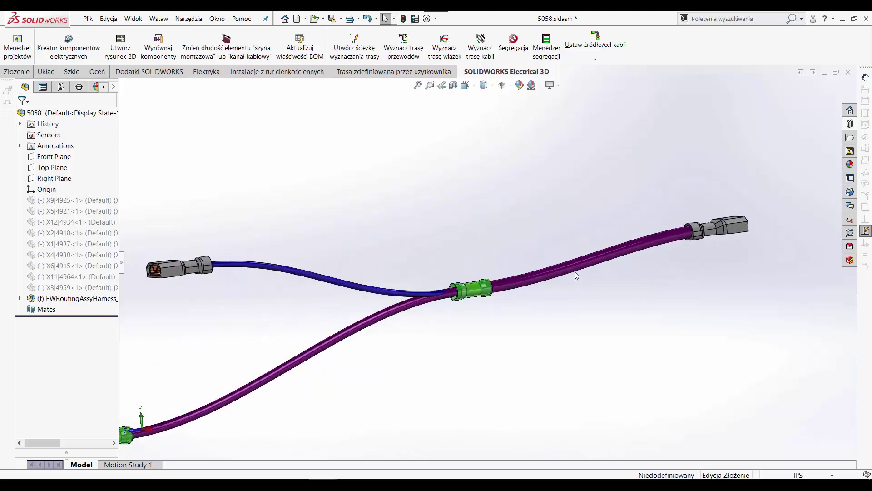
- Put a 20.8mm Loom .5in YEL sleeve 20mm along the right cable spline, then exit the 3D sketch
right_click(583, 277)
click(625, 220)
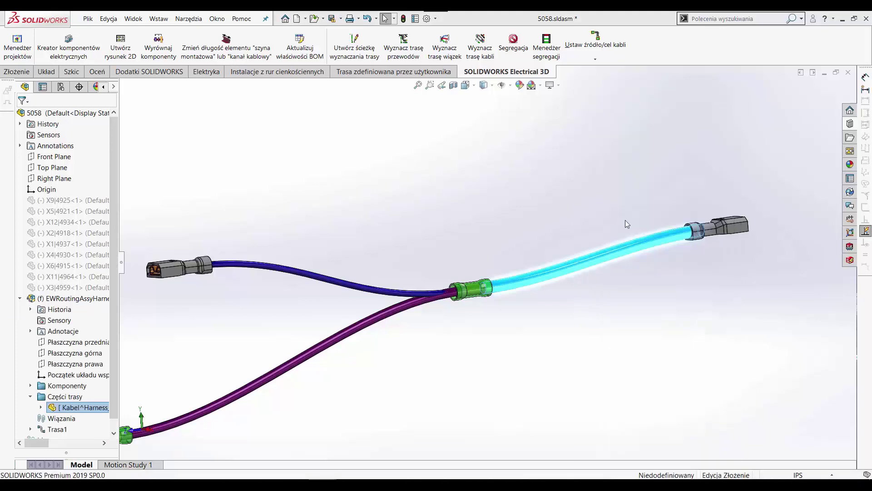
click(594, 262)
right_click(594, 262)
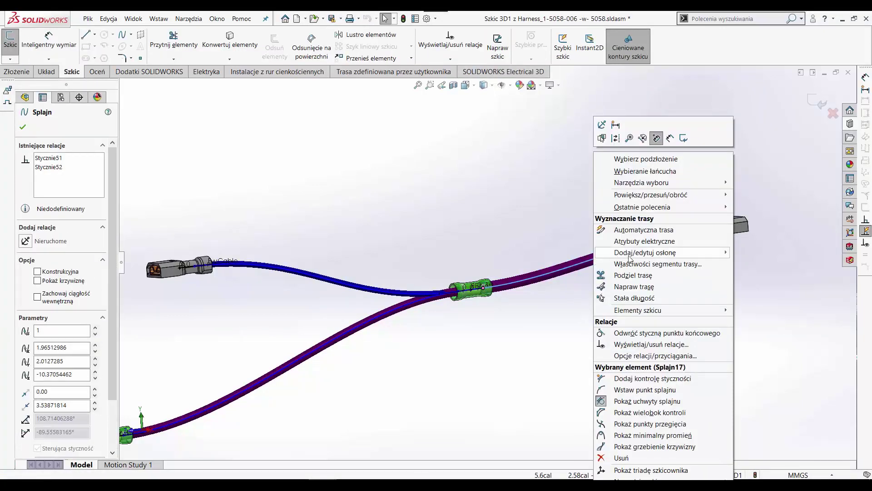
mouse_move(645, 252)
click(781, 267)
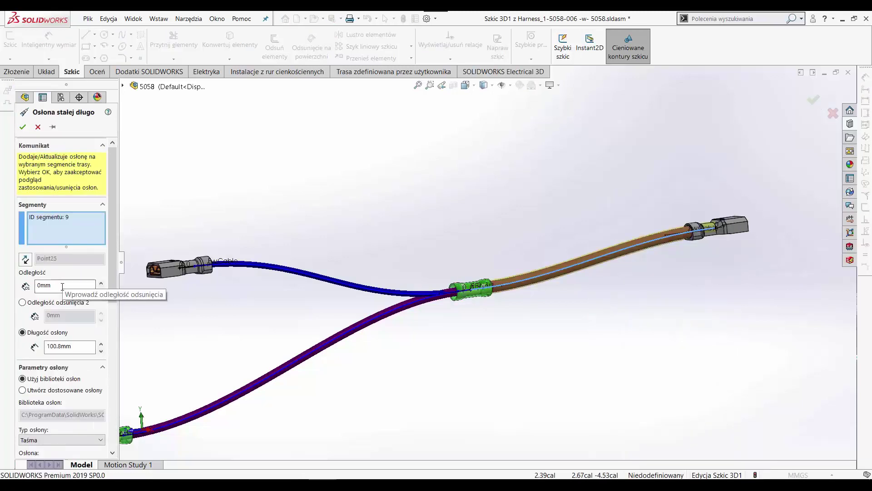
drag(64, 286, 34, 285)
text(20)
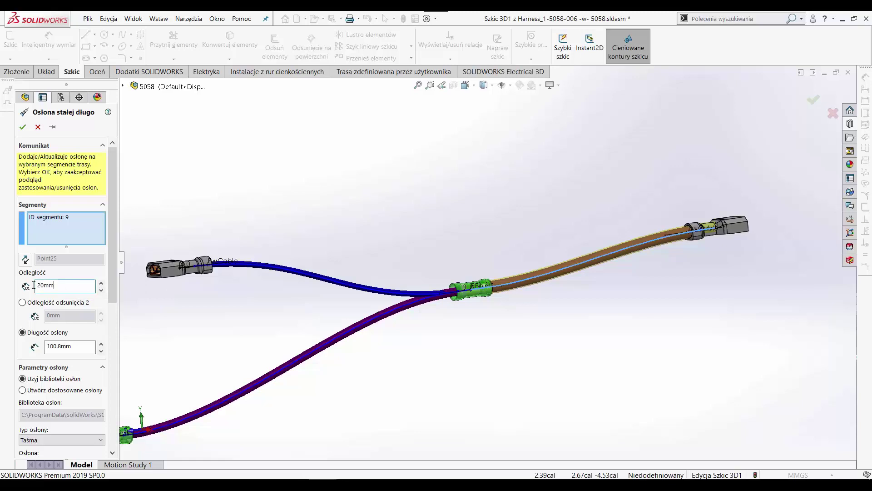
click(101, 351)
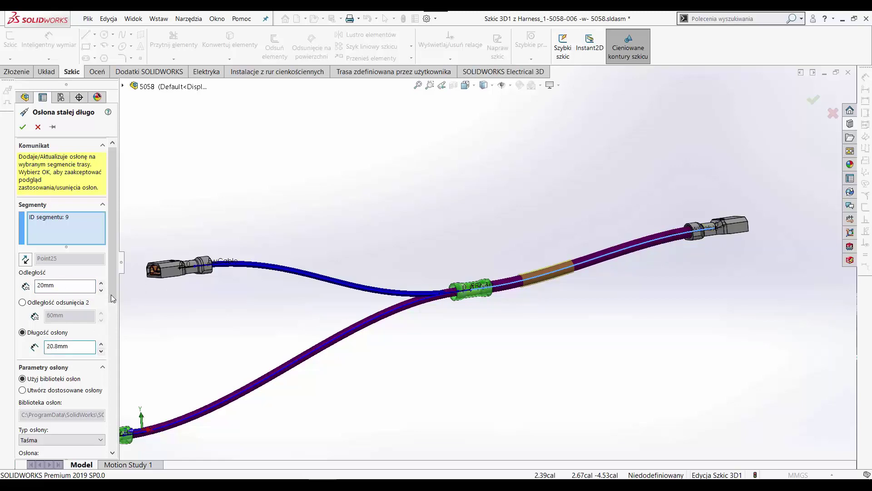
drag(110, 294, 111, 396)
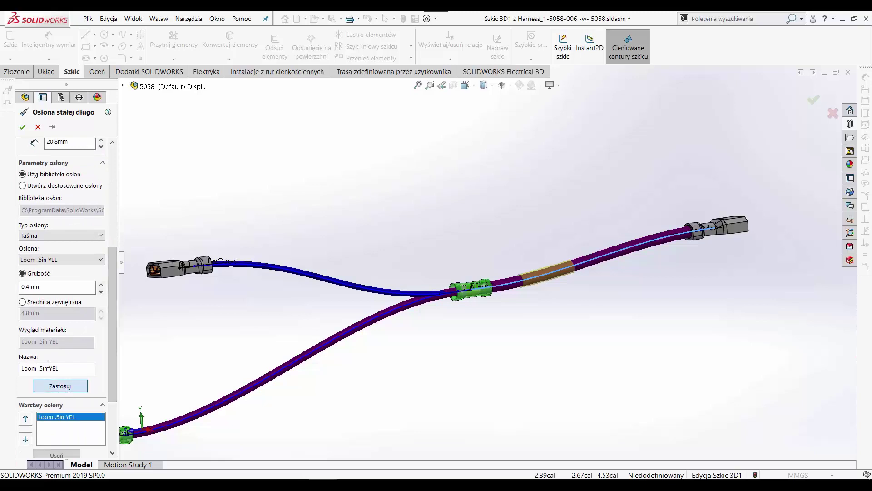
click(23, 129)
click(818, 103)
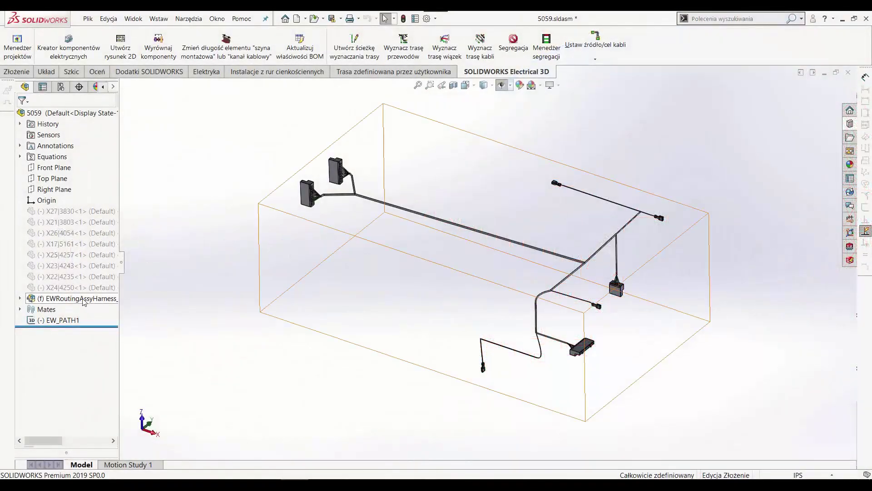
- Flatten the EWRoutingAssy harness route in Annotation mode, picking the junction spline
right_click(82, 298)
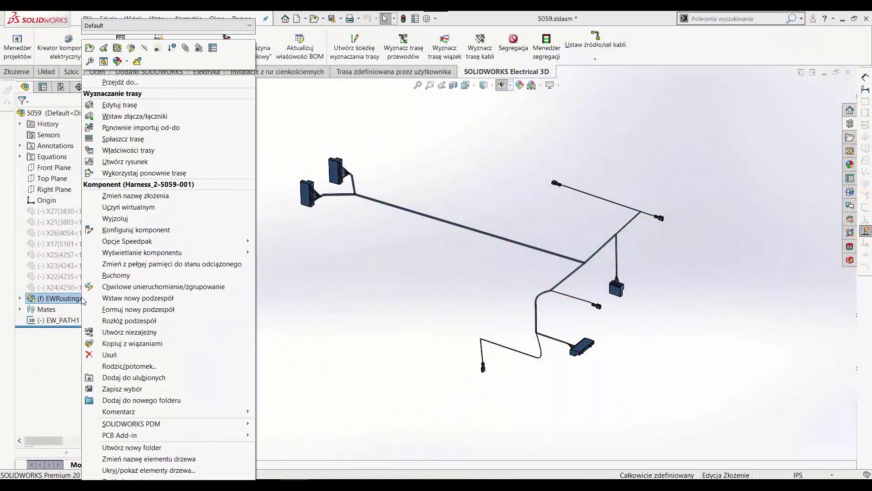
click(123, 138)
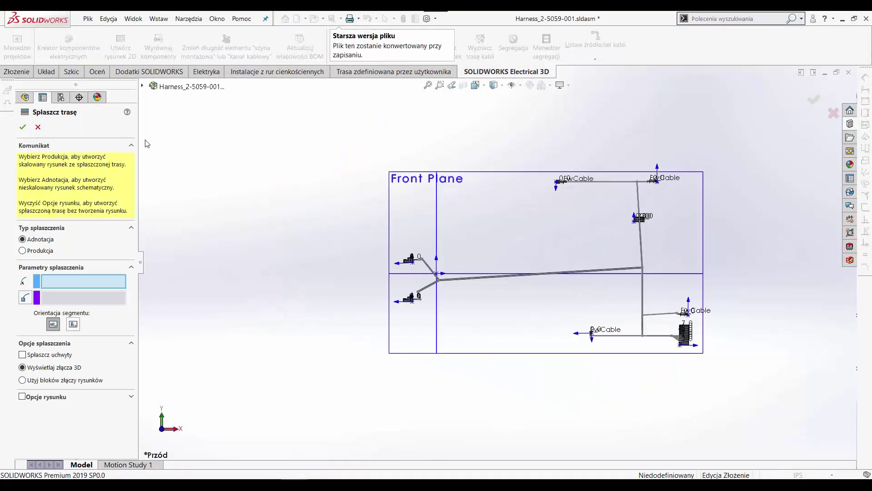
scroll(465, 286, down, 10)
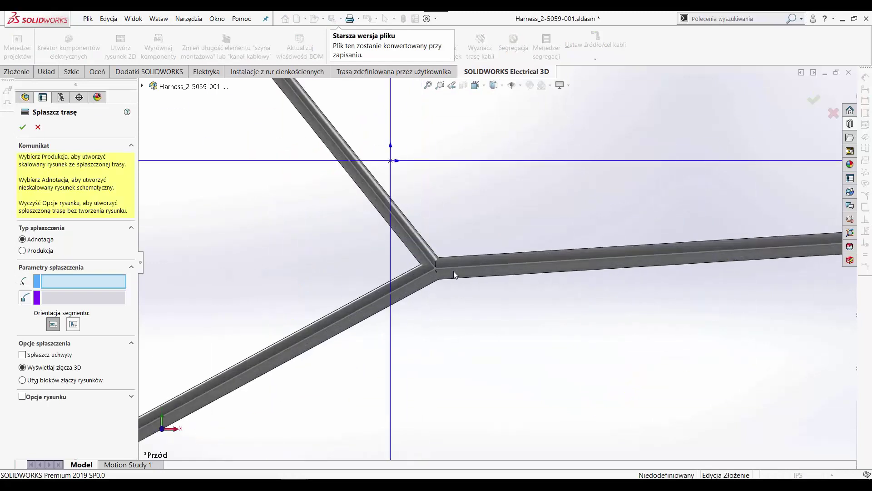
click(464, 266)
click(22, 129)
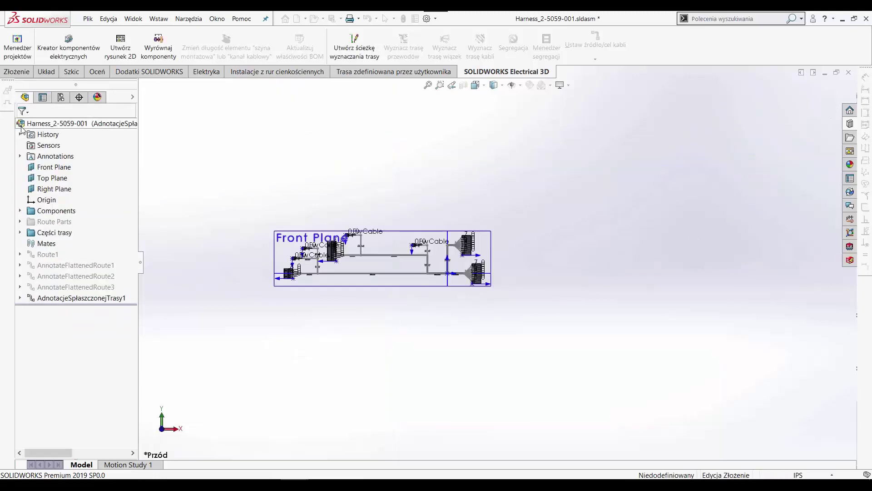
- Flatten the harness route into a drawing on an A2 (ANSI) landscape sheet format
click(212, 73)
scroll(318, 195, down, 3)
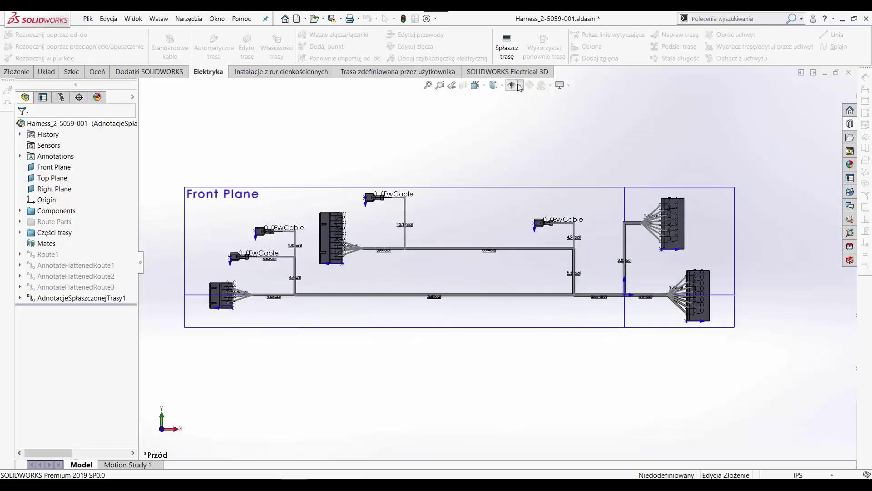
click(511, 54)
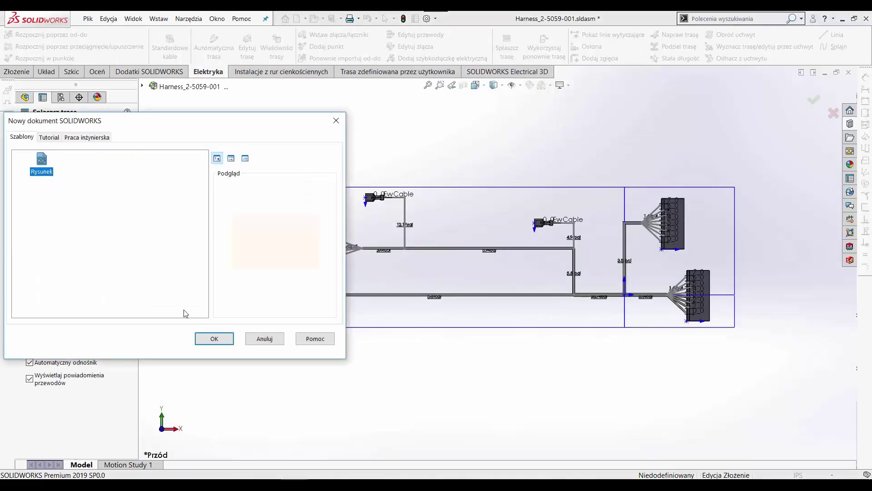
click(121, 253)
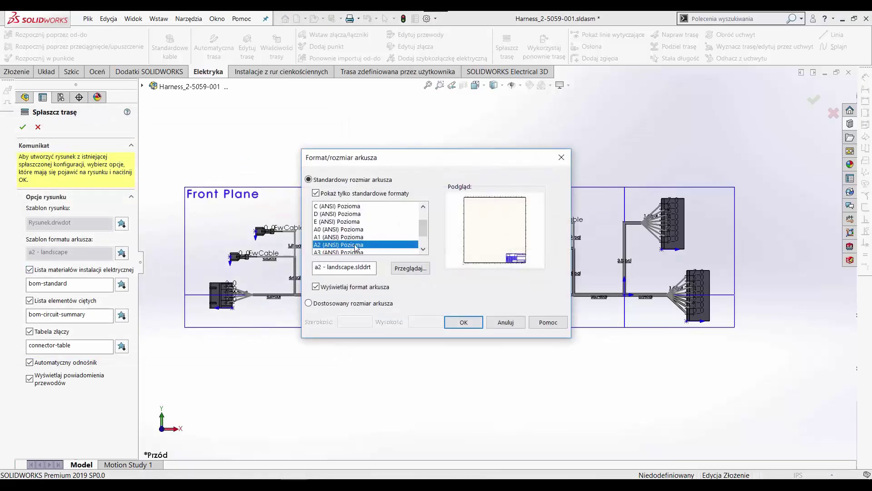
click(472, 327)
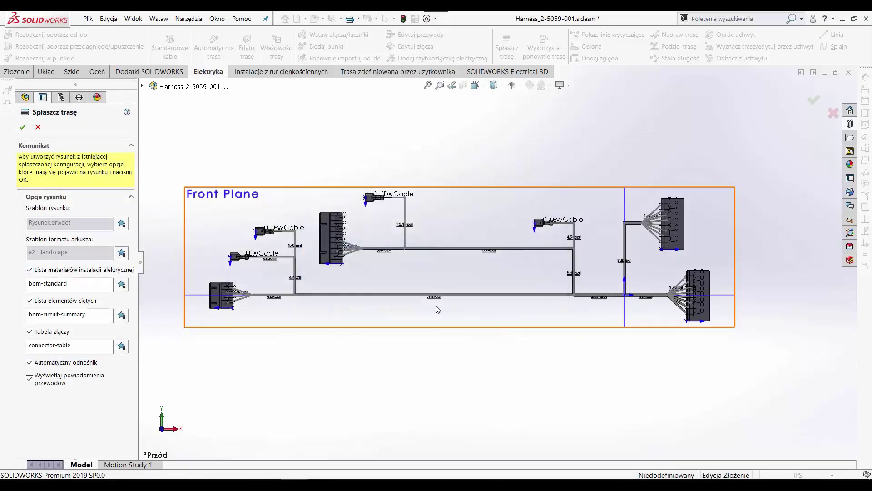
click(22, 129)
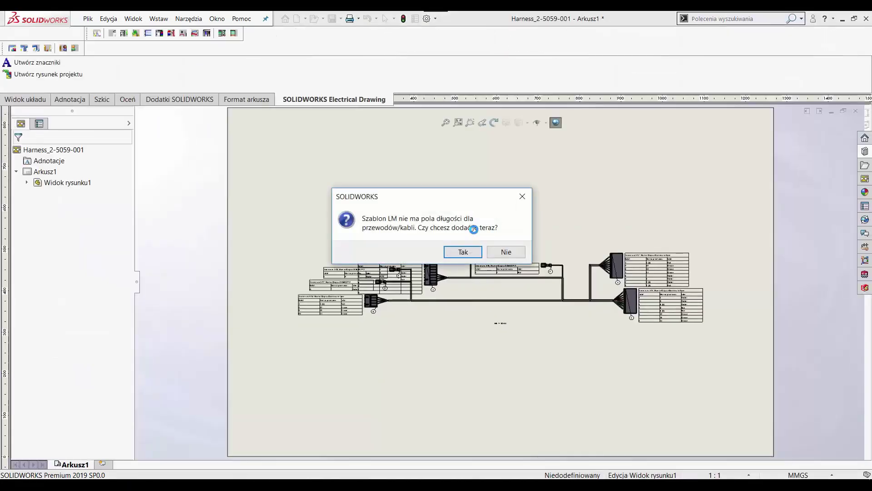
- Add wire length fields to the BOM, then place the circuit summary table and bill of materials
click(464, 252)
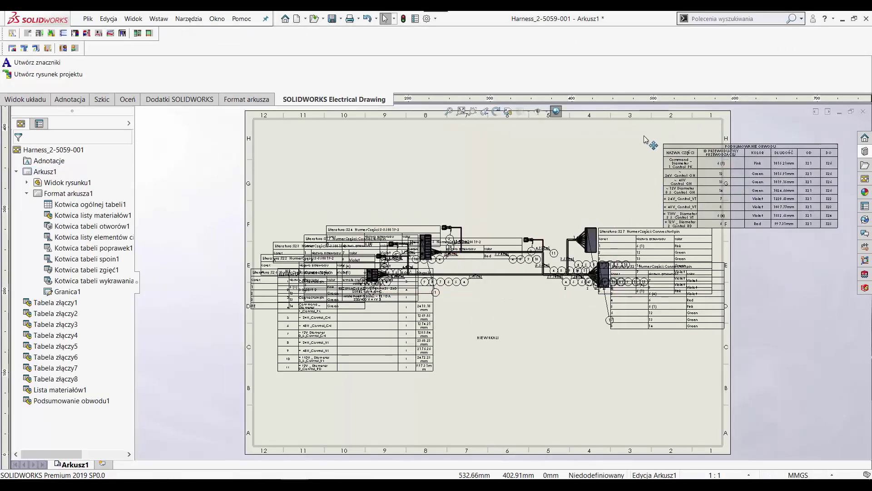
click(515, 121)
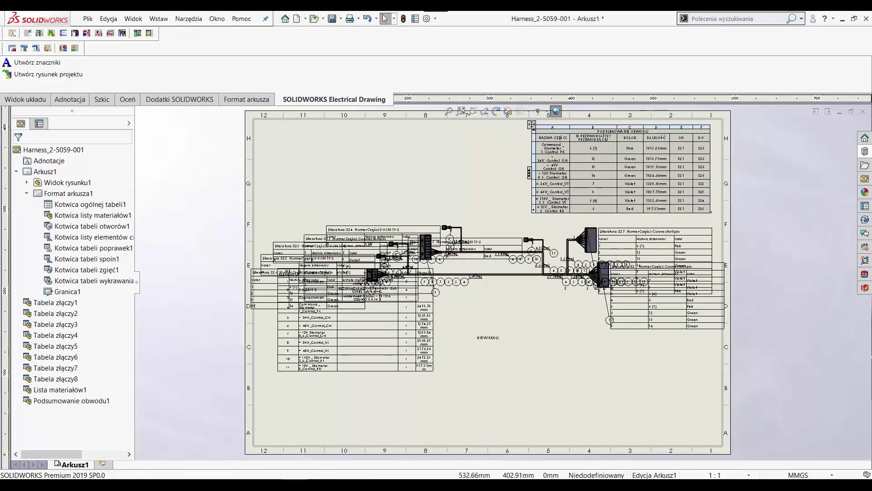
click(418, 174)
scroll(340, 387, up, 3)
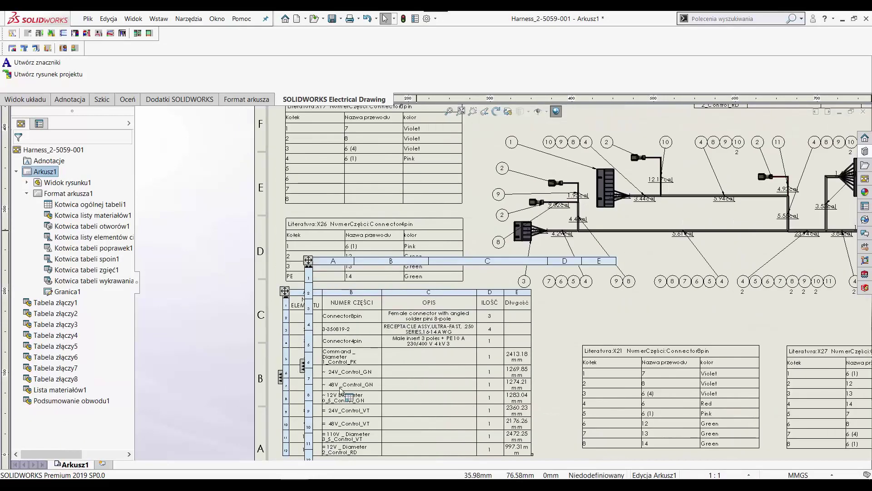
scroll(288, 375, down, 2)
scroll(295, 337, down, 3)
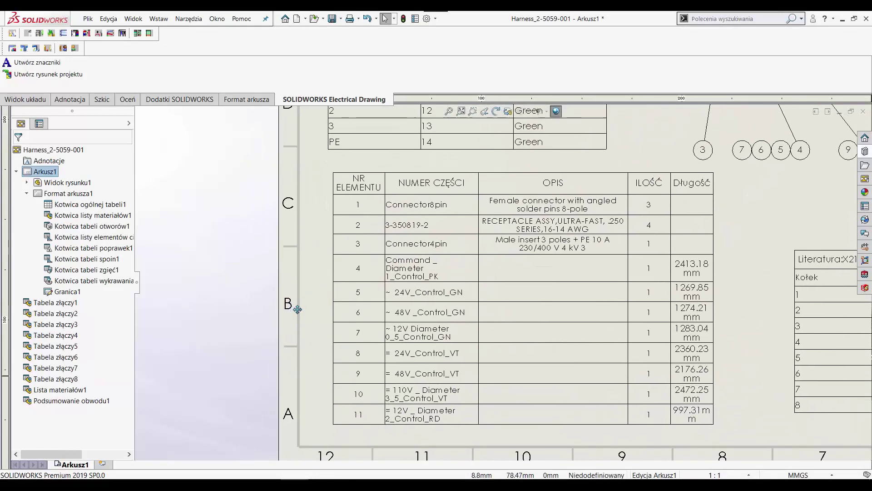
- Save the drawing into the electrical project as Harness_2-5059-001.SLDDRW, overwriting the existing file
click(57, 74)
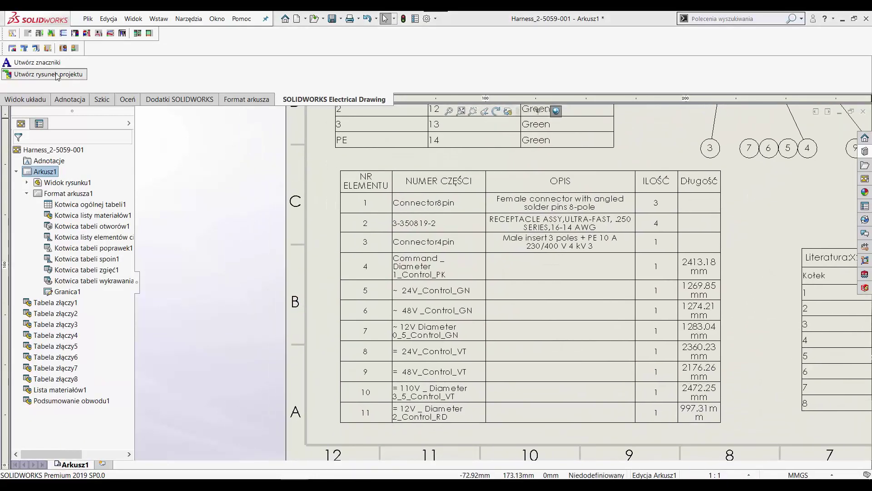
click(485, 299)
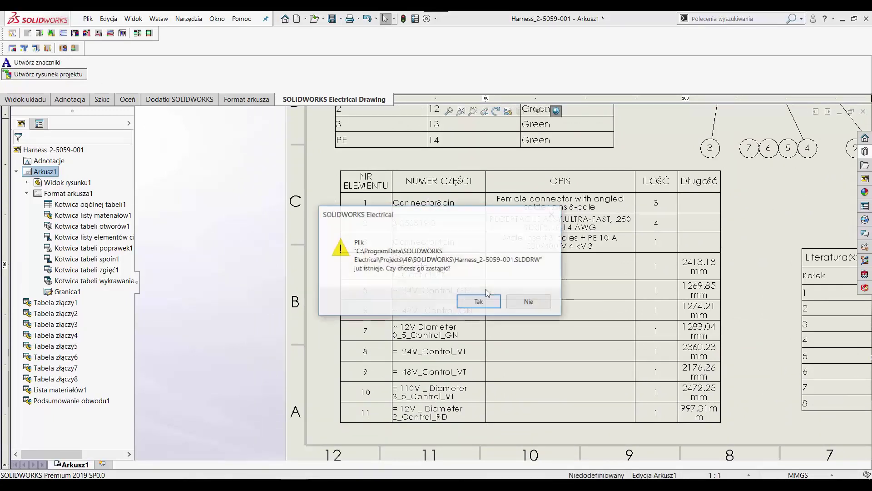
click(485, 303)
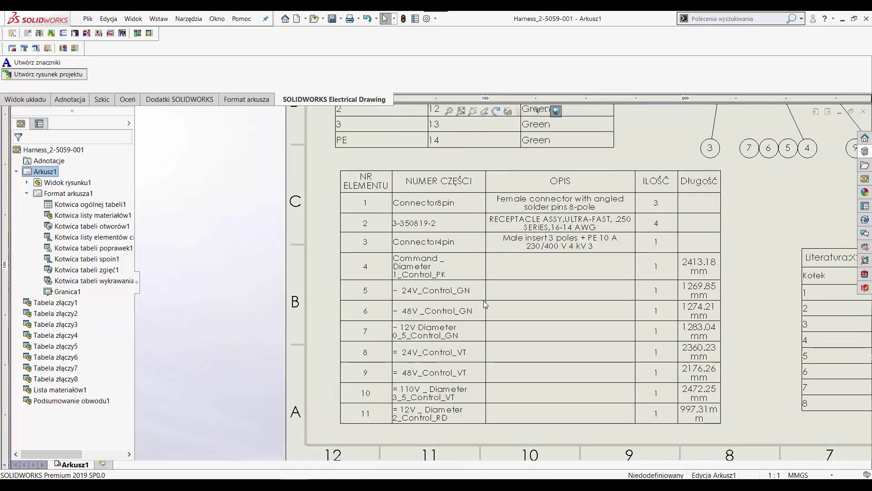
- Dismiss the success message and preview the new sheet 12 'H2' in the project documents
click(522, 293)
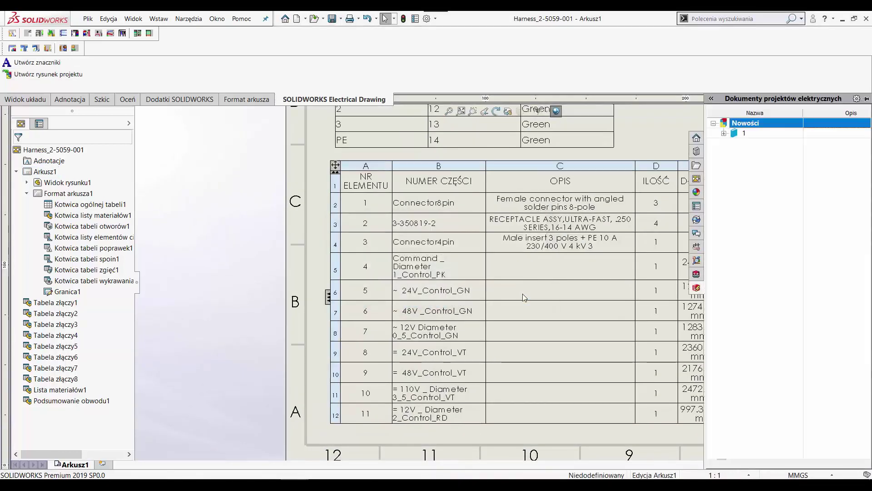
click(724, 133)
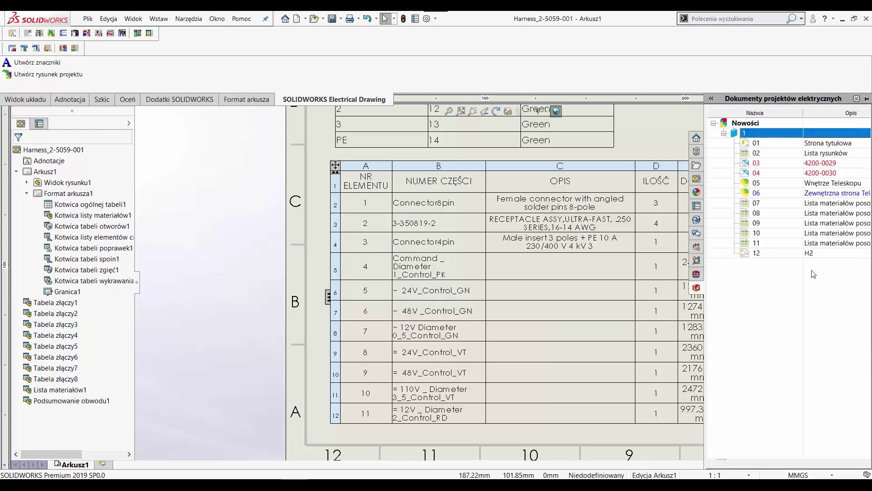
double_click(757, 253)
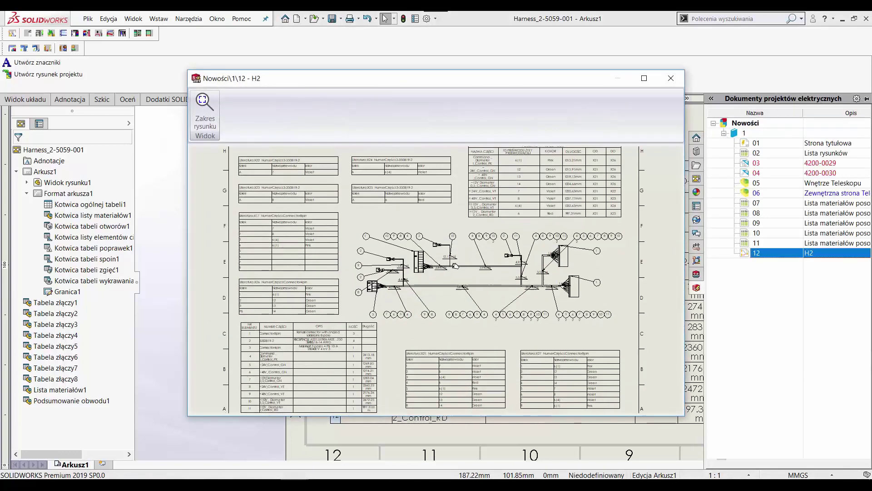